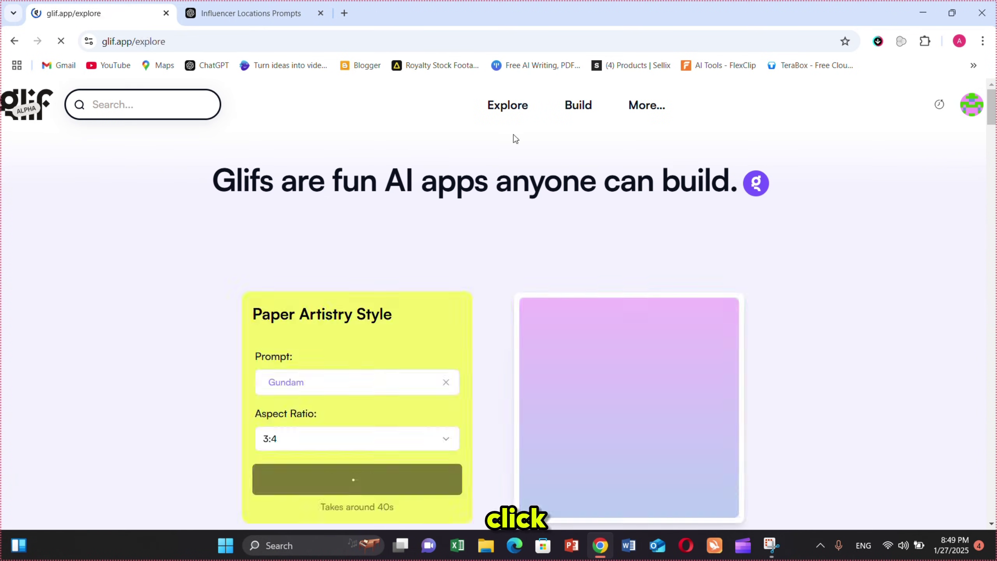
Step: Search Glif's Explore page for 'flux' glifs
click(506, 106)
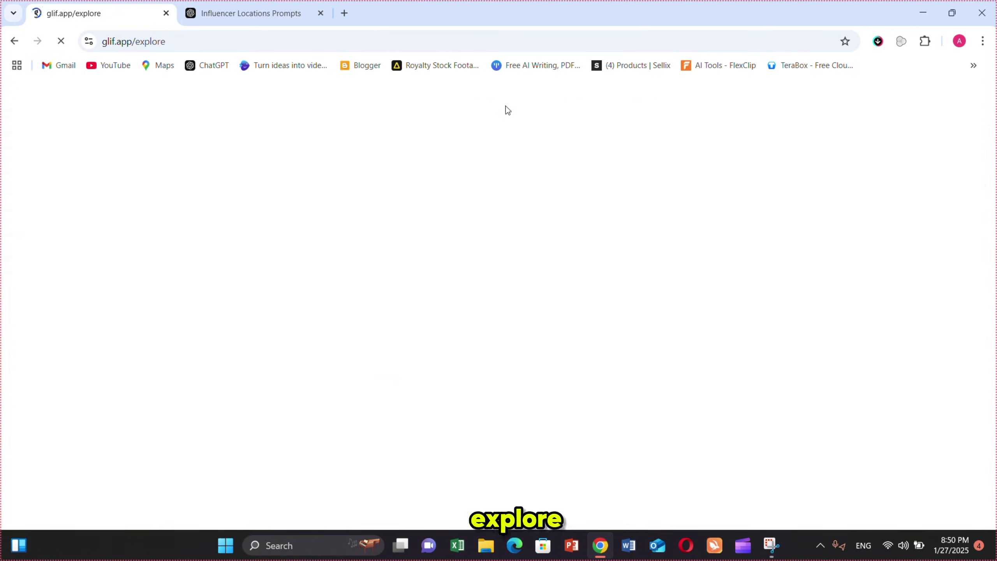
click(97, 219)
text(flux)
Step: Open the Photo Realistic Flux.1 Pro + GPT4 [9:16] glif from the search results
scroll(850, 274, down, 10)
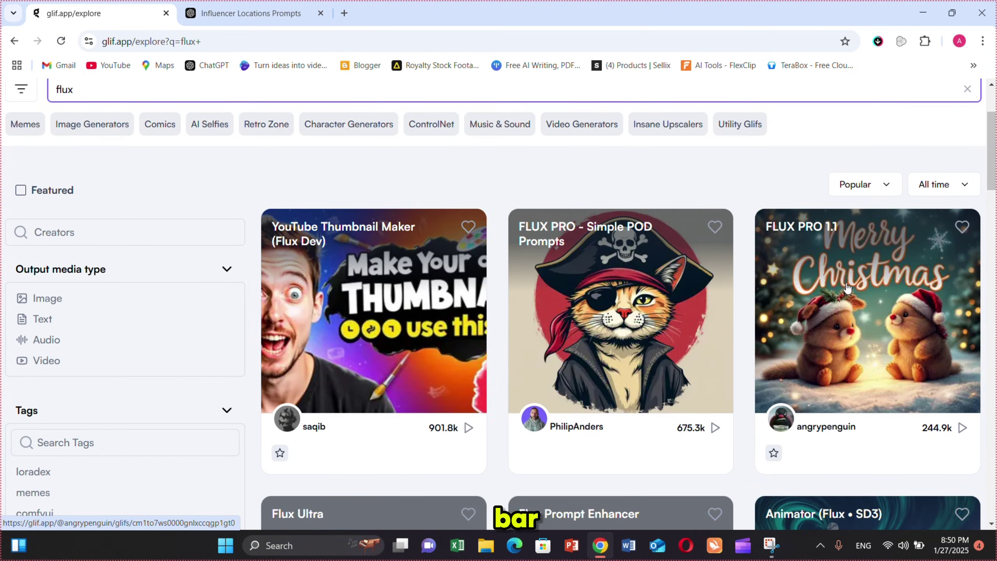
scroll(823, 248, down, 5)
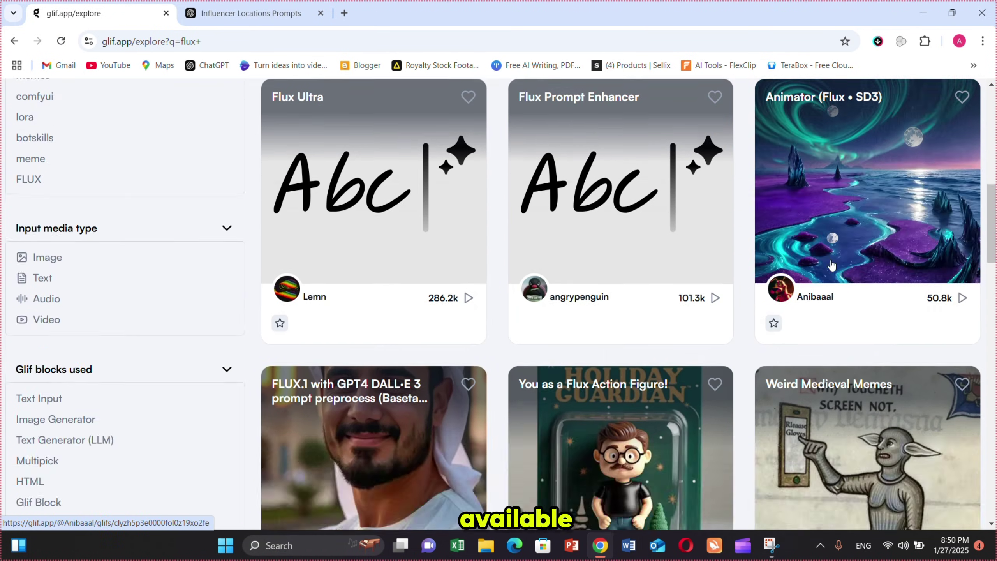
scroll(358, 364, down, 3)
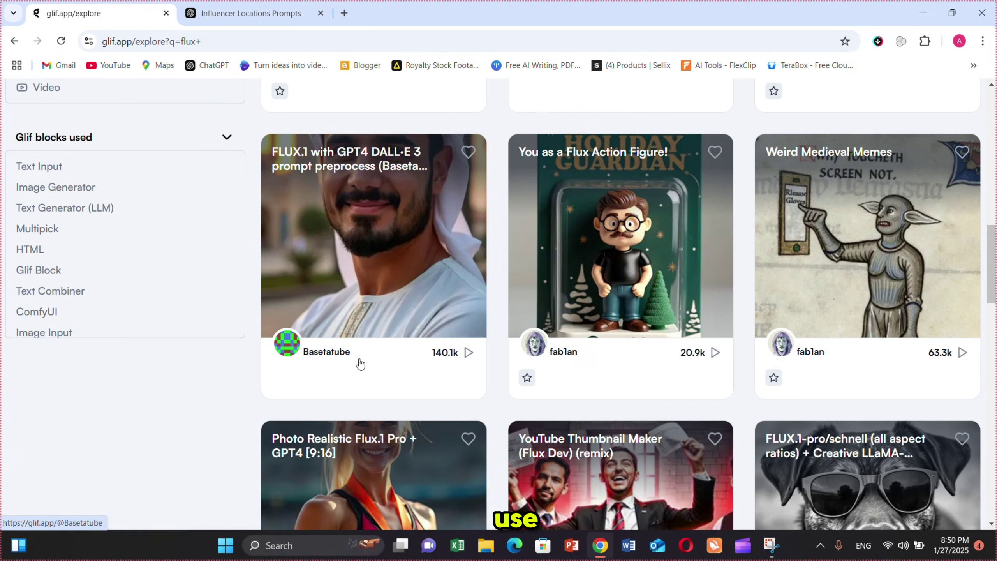
scroll(478, 299, down, 6)
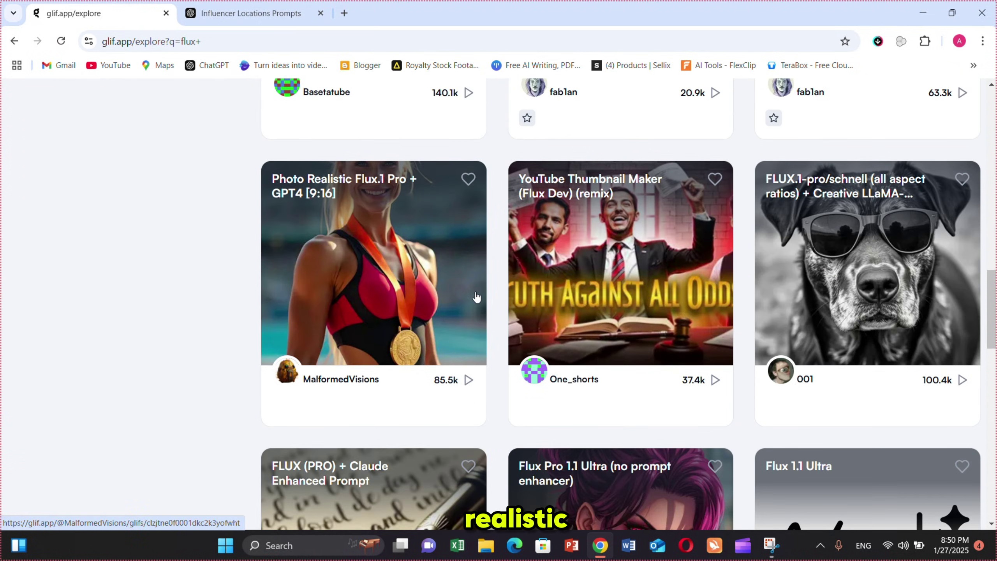
scroll(378, 269, down, 5)
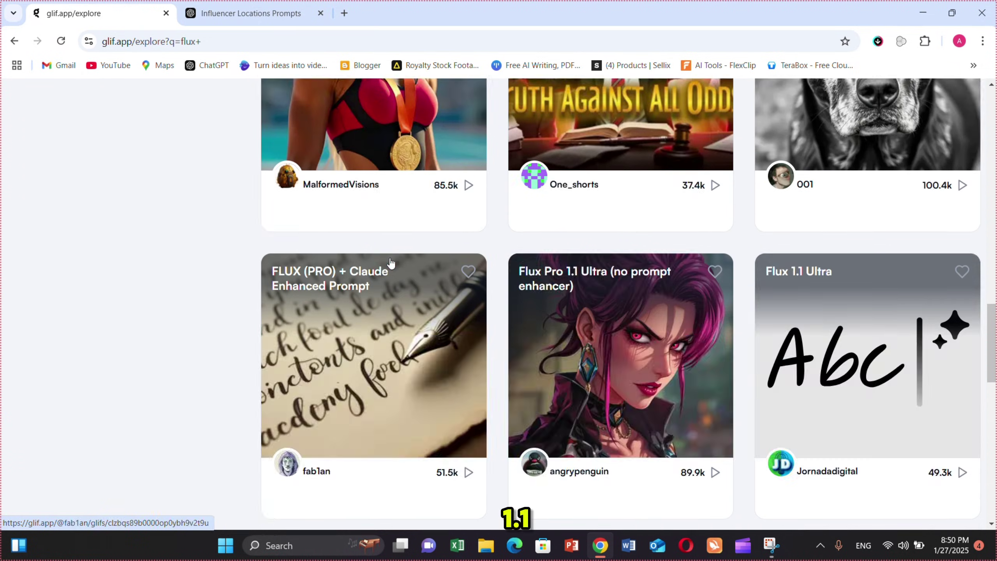
scroll(365, 282, up, 3)
click(349, 301)
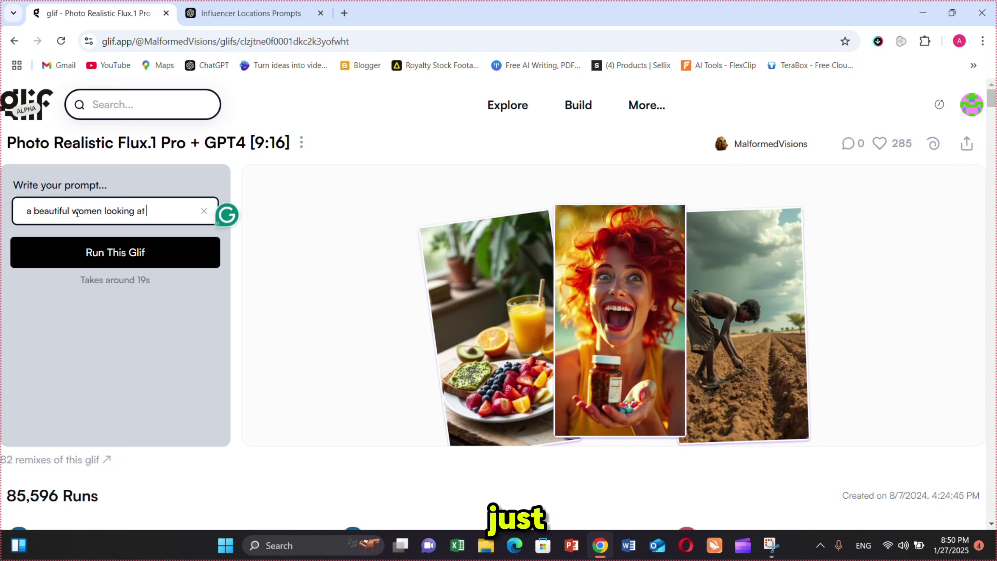
Step: Run the glif to generate the photo-realistic image of the woman
click(30, 263)
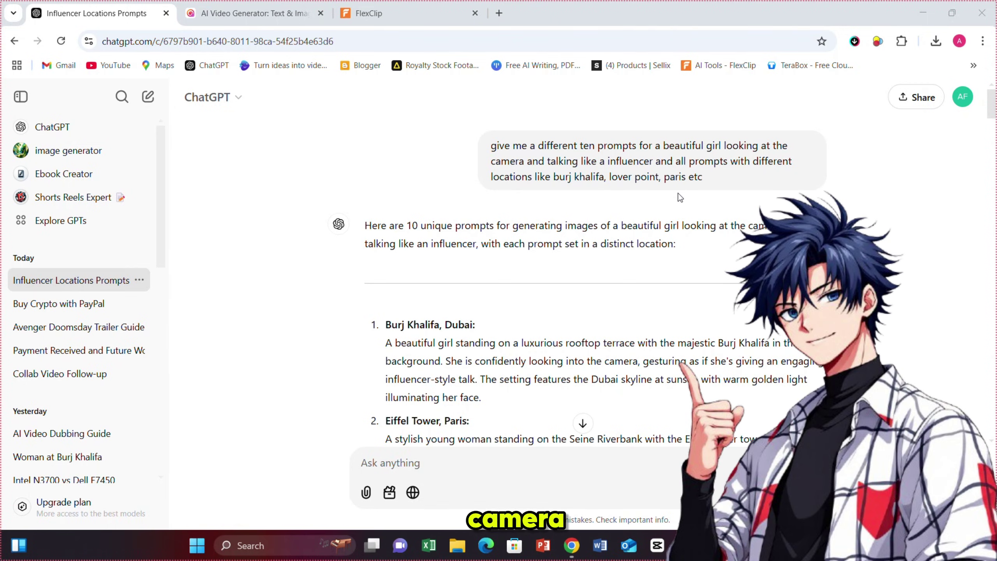
scroll(718, 218, down, 4)
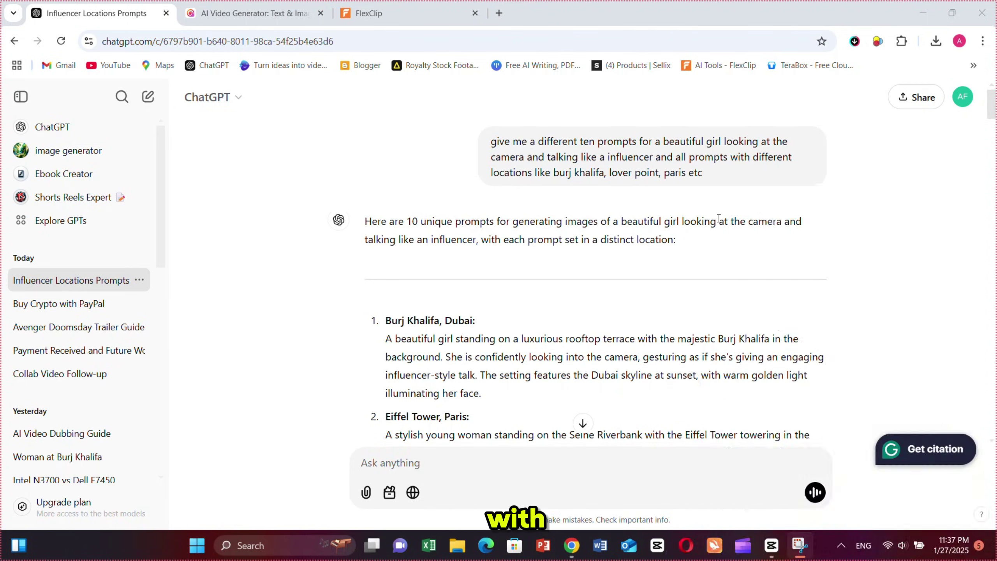
scroll(527, 243, down, 2)
scroll(528, 243, down, 8)
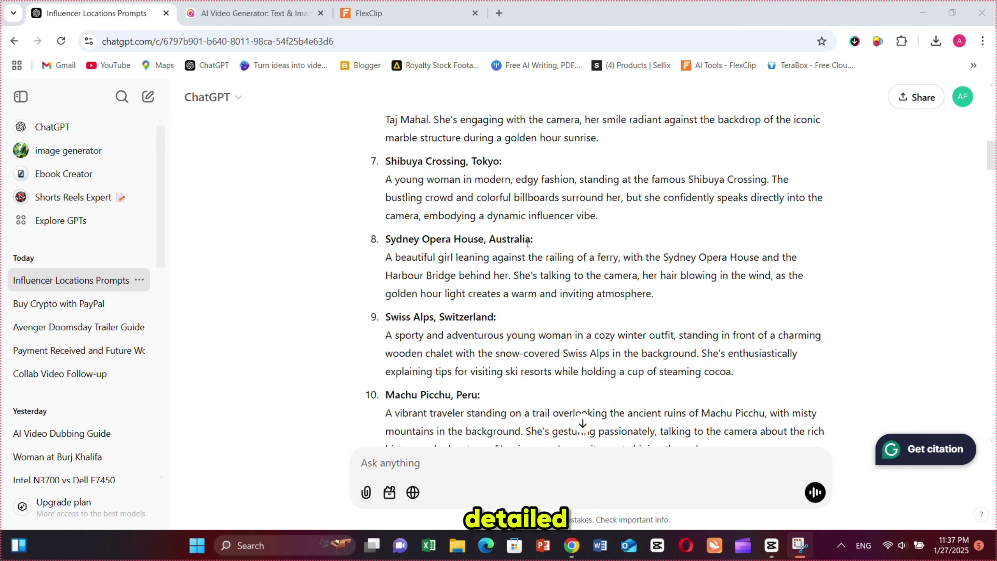
scroll(416, 345, down, 3)
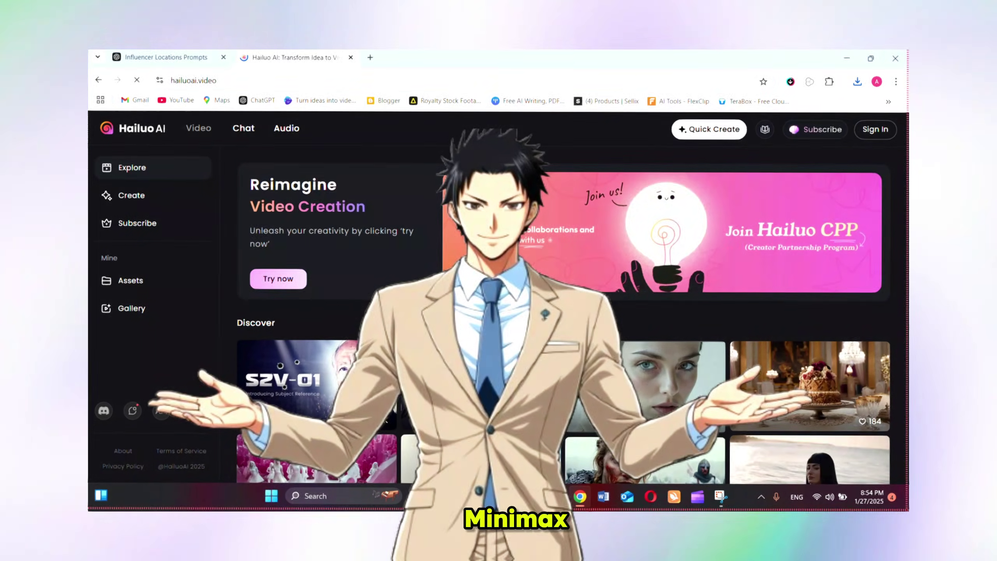
scroll(556, 311, down, 10)
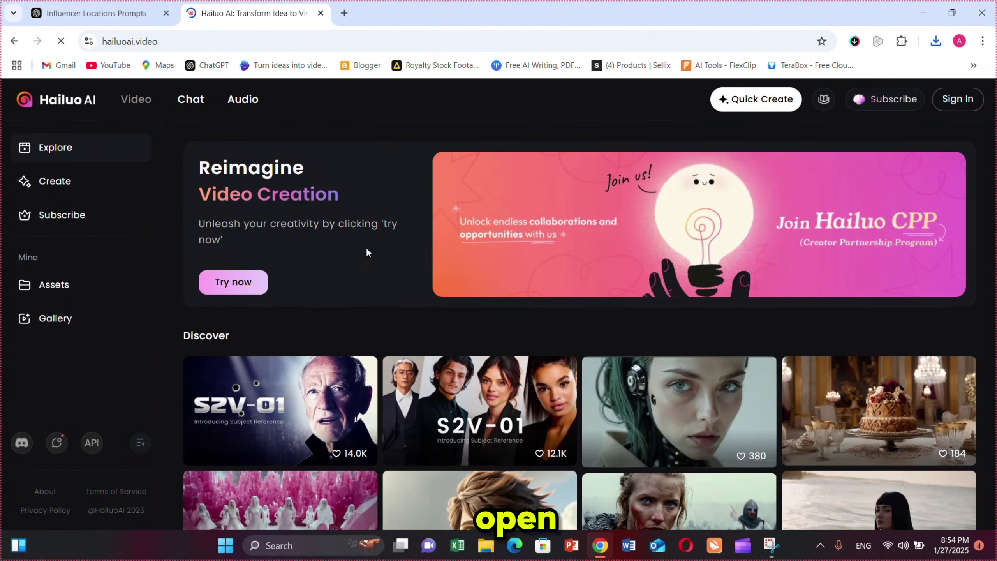
Step: Browse the hailuoai.video Discover gallery, then go to the Create page
scroll(405, 299, down, 15)
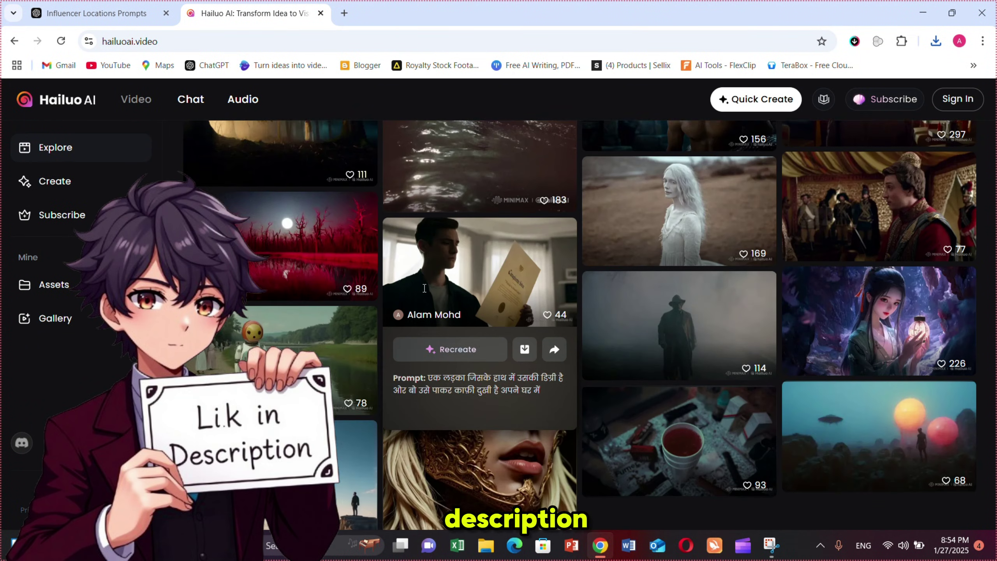
scroll(458, 325, down, 3)
scroll(526, 359, up, 20)
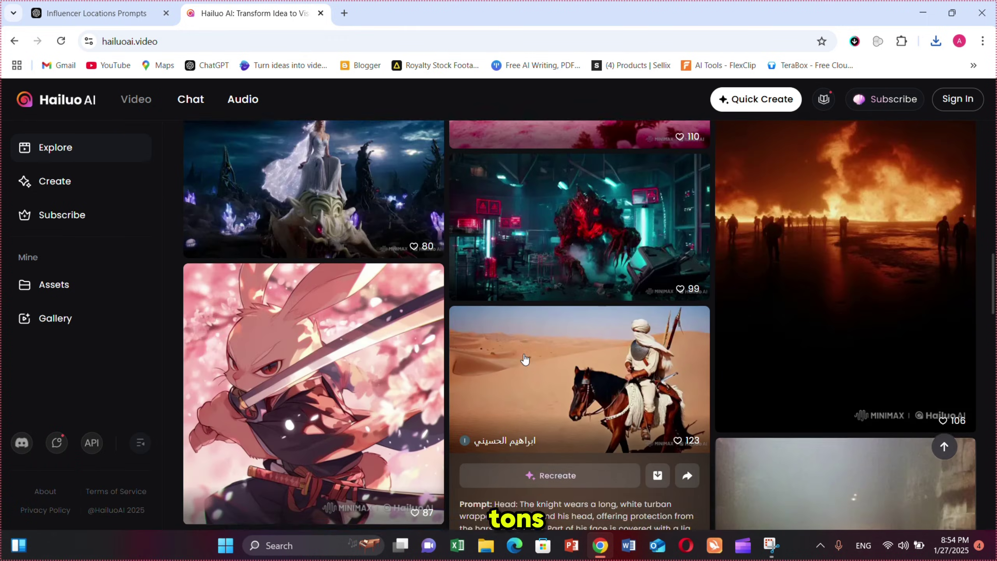
scroll(548, 357, up, 3)
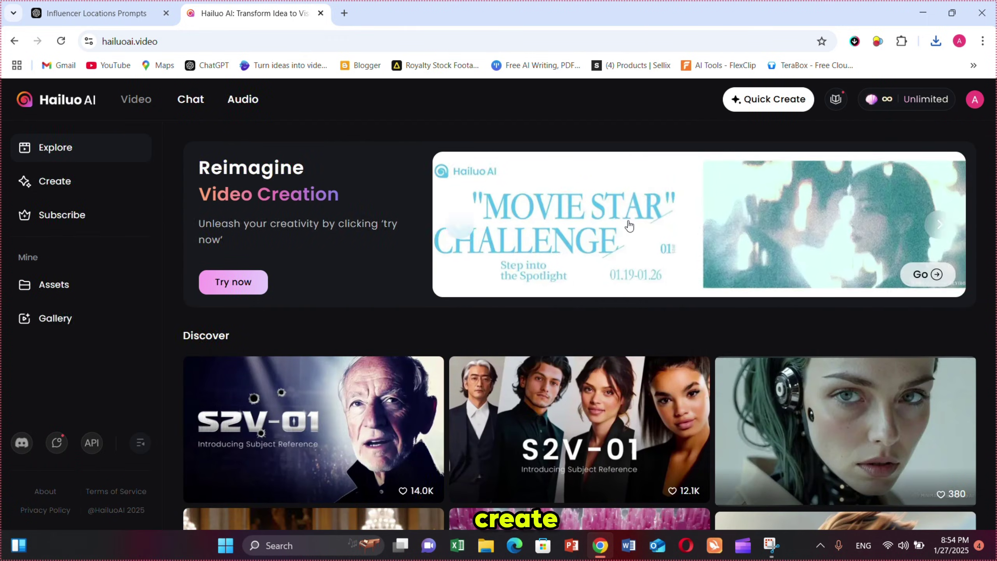
click(57, 183)
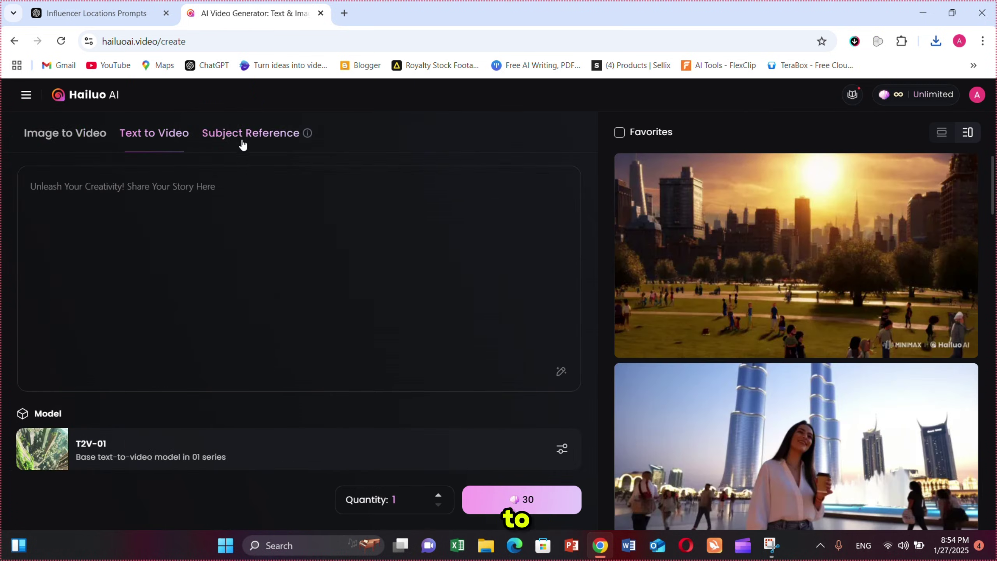
Step: Upload the girl's image as the S2V-01 Subject Reference character, then return to ChatGPT
click(562, 449)
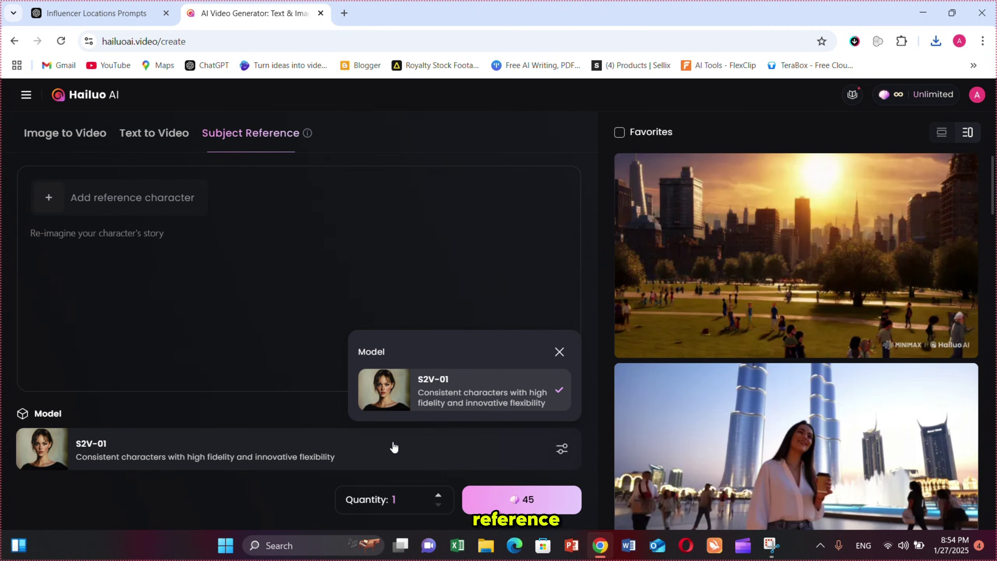
click(99, 201)
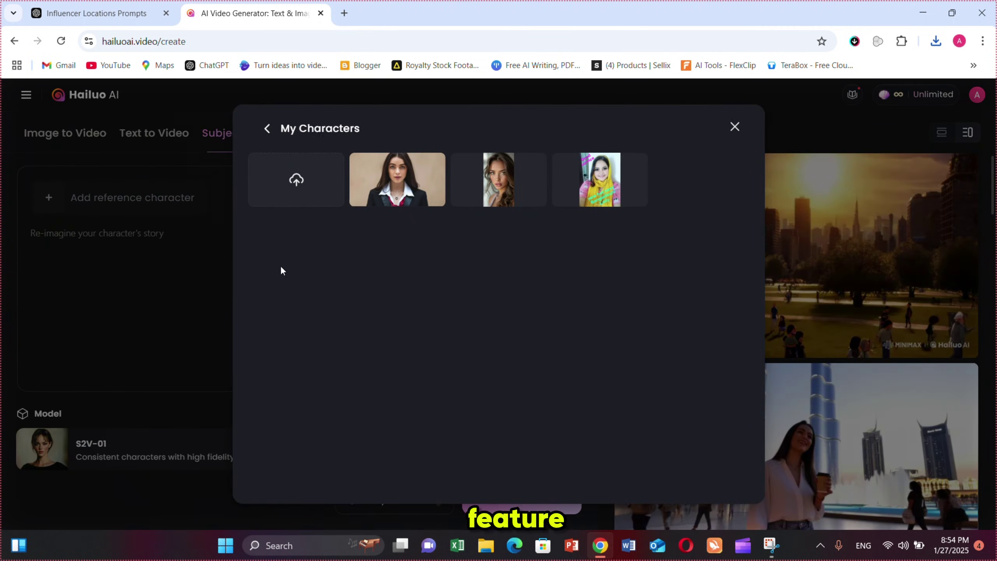
click(286, 195)
double_click(331, 289)
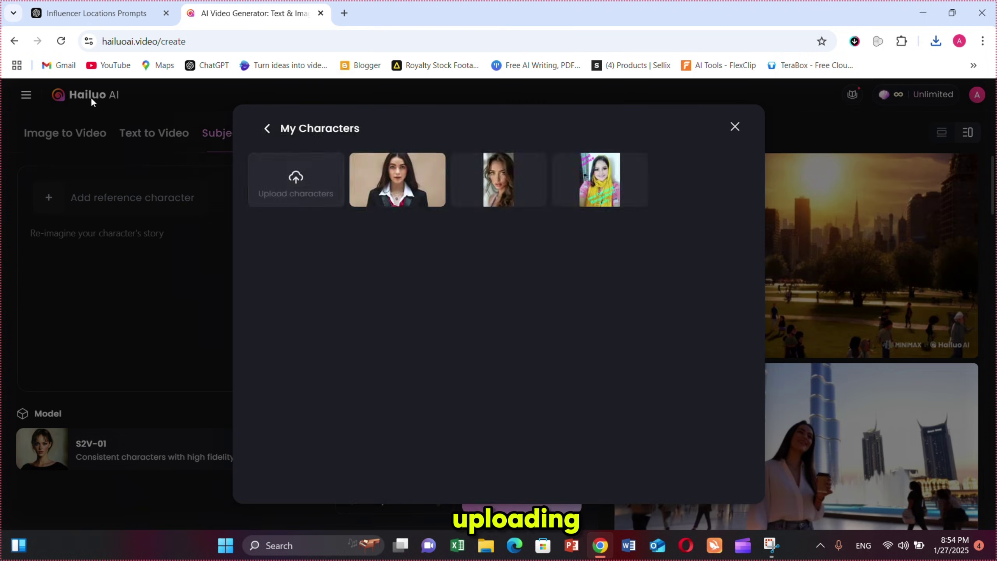
click(719, 475)
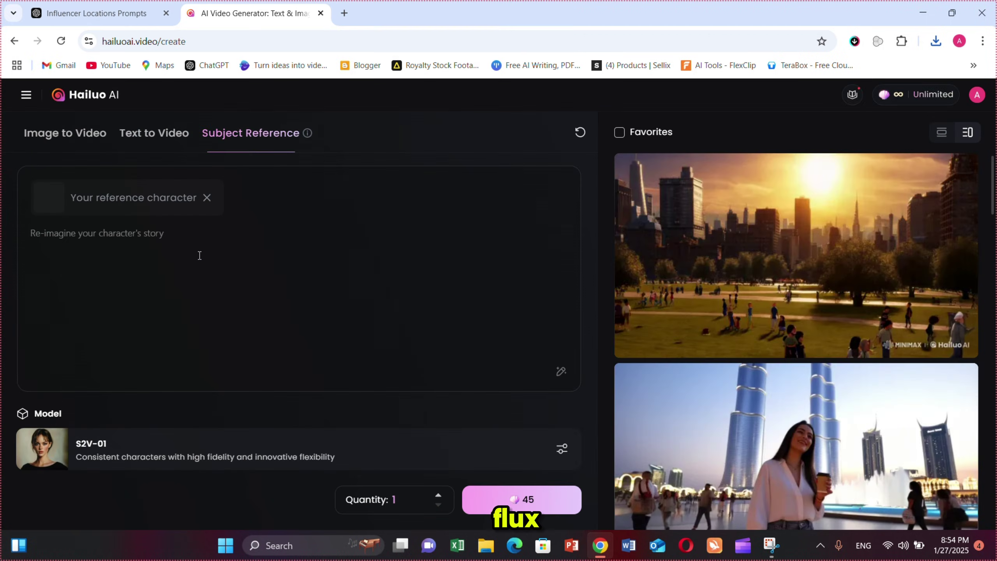
key(ctrl+shift+Tab)
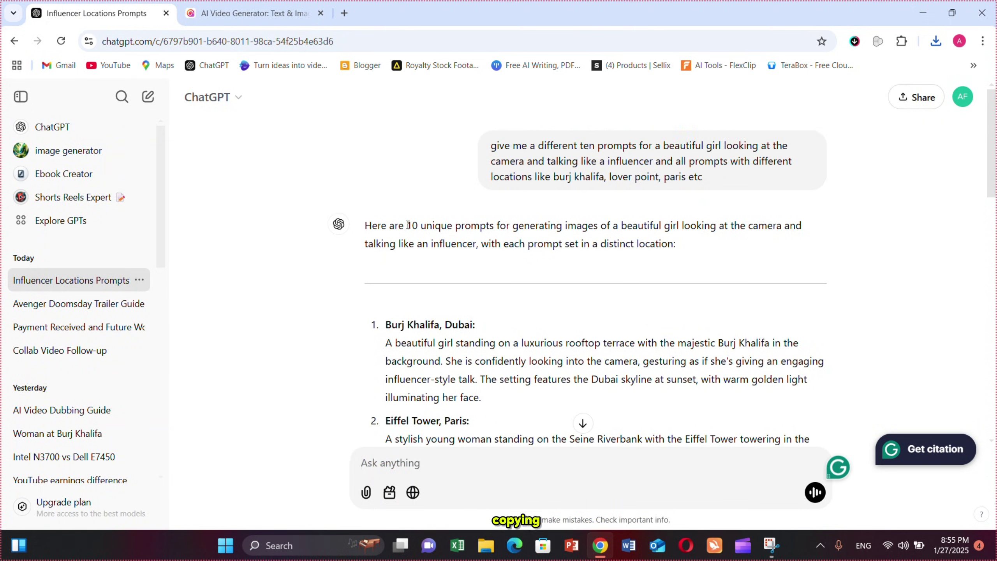
Step: Copy the Burj Khalifa rooftop prompt into Hailuo and generate its video
scroll(420, 218, down, 5)
drag(386, 148, 489, 187)
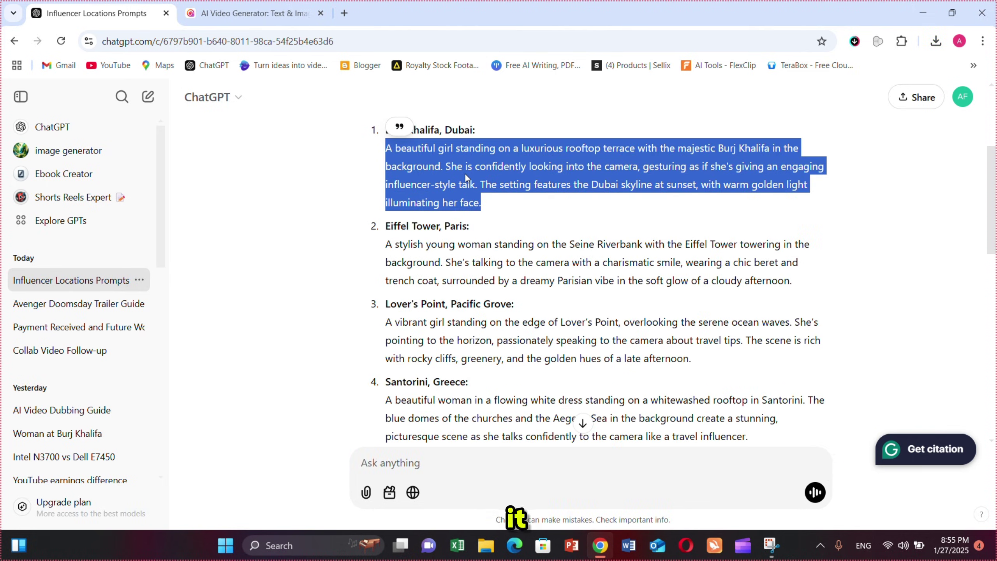
key(ctrl+Tab)
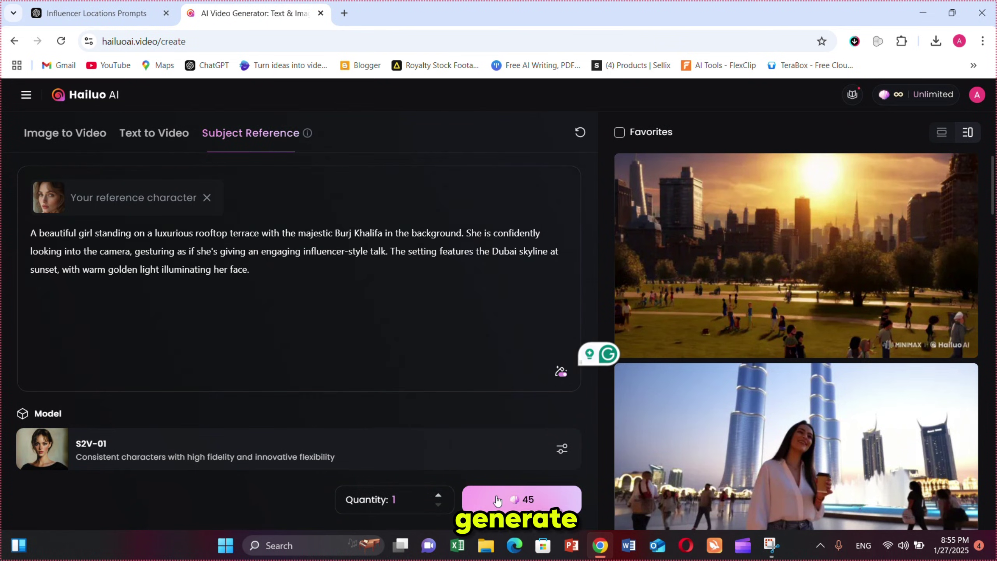
click(497, 501)
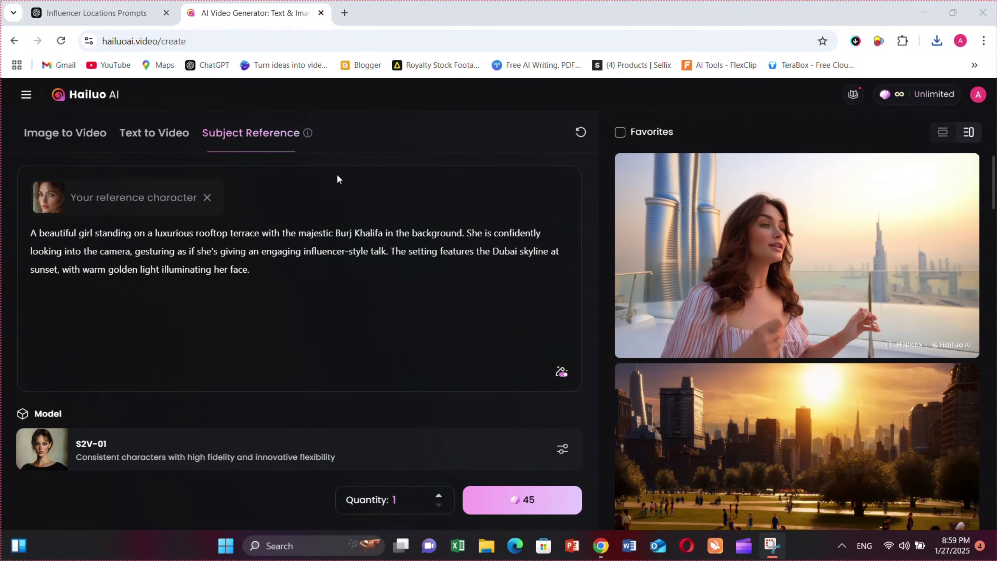
click(95, 13)
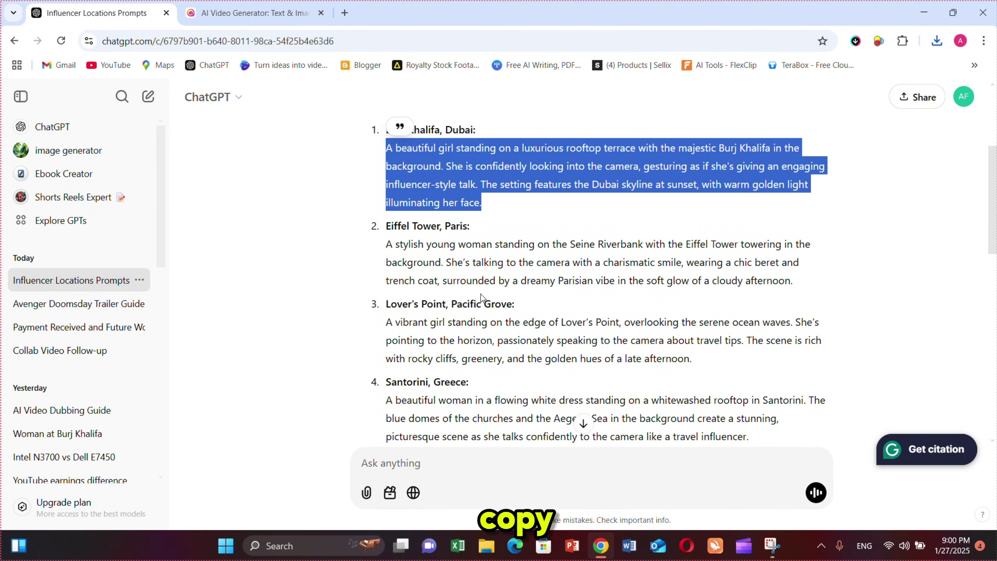
Step: Replace Hailuo's prompt with the Eiffel Tower, Paris prompt from ChatGPT
drag(387, 240, 505, 285)
key(ctrl+c)
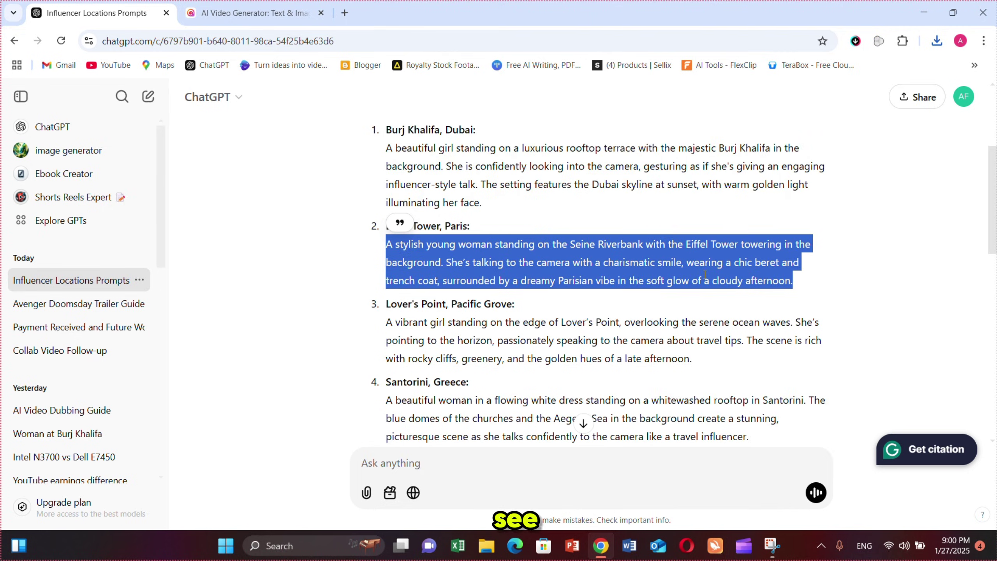
click(251, 13)
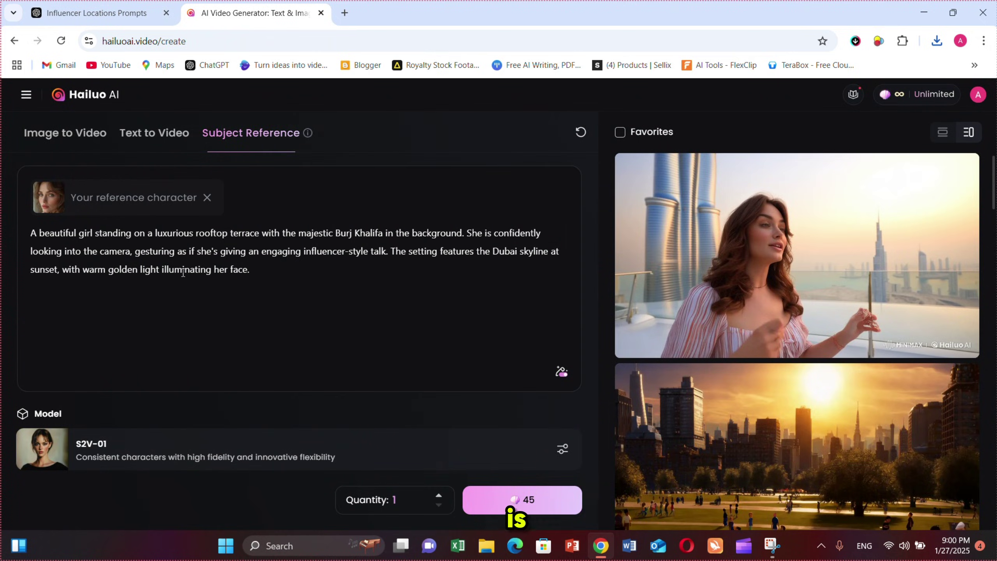
key(ctrl+a)
key(ctrl+v)
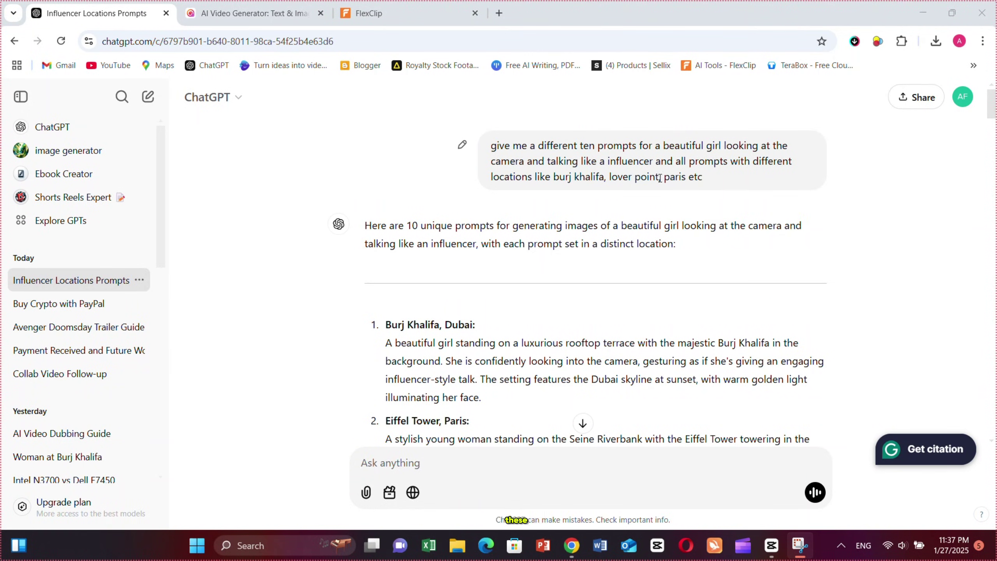
scroll(527, 243, down, 3)
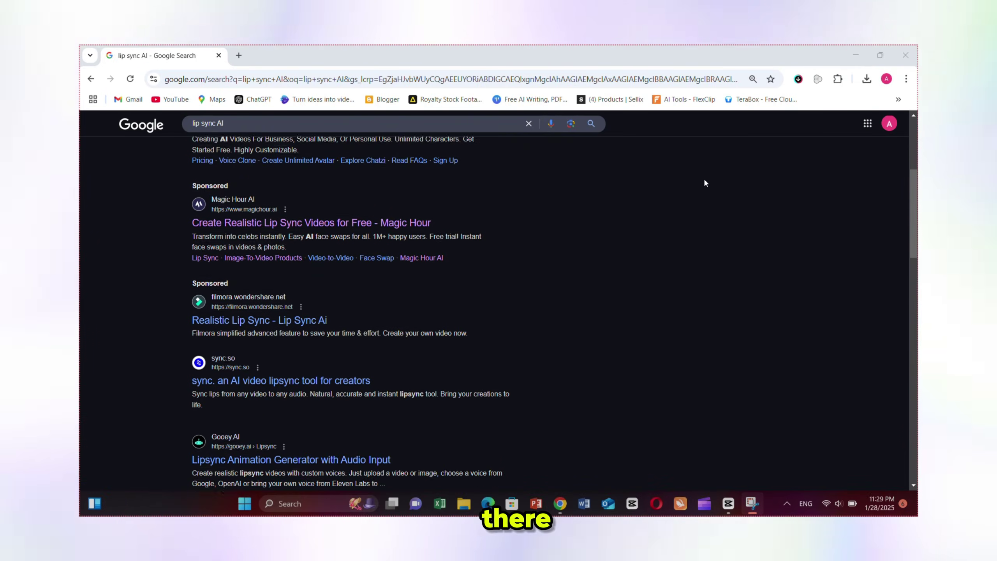
scroll(704, 177, down, 3)
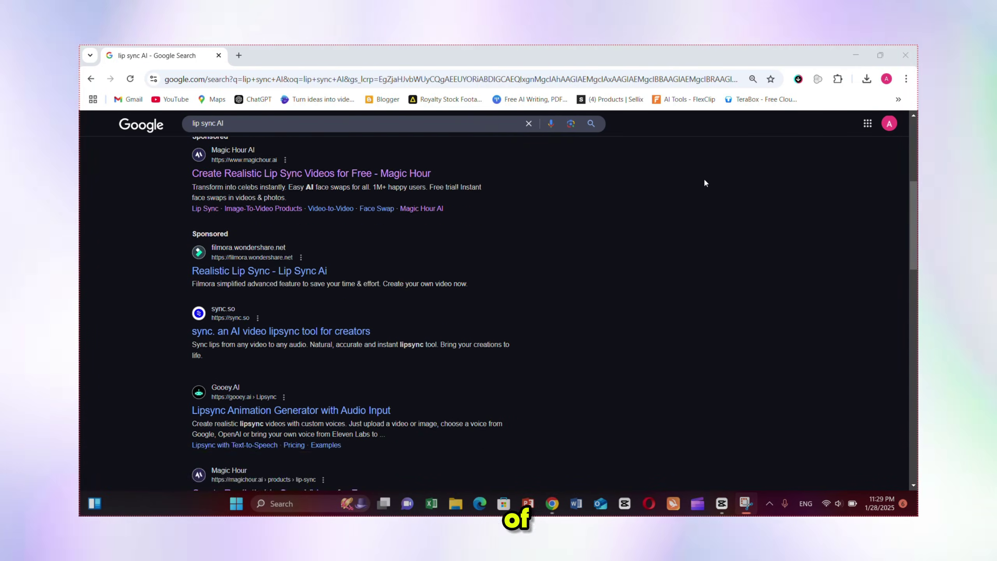
scroll(705, 180, down, 10)
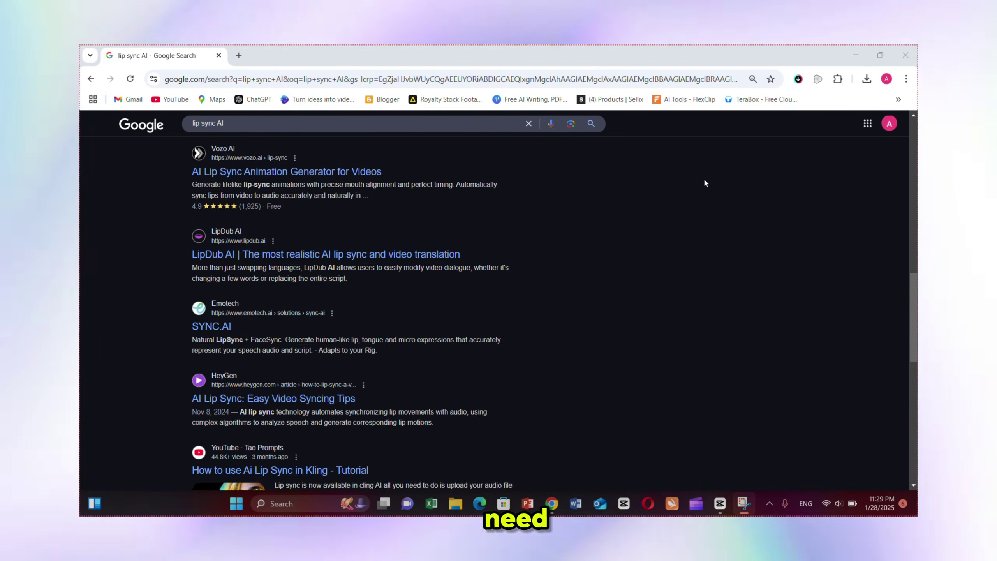
scroll(704, 179, down, 15)
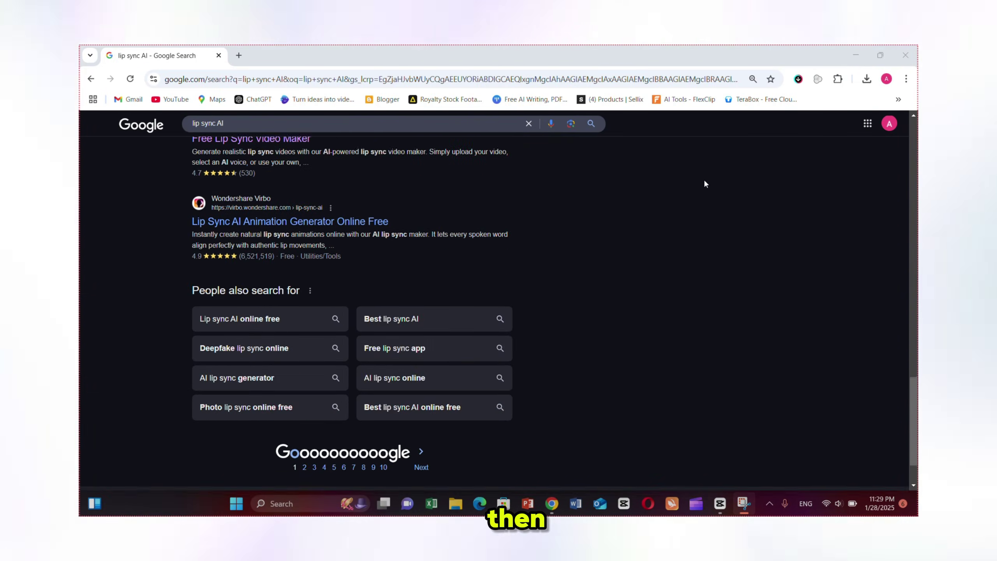